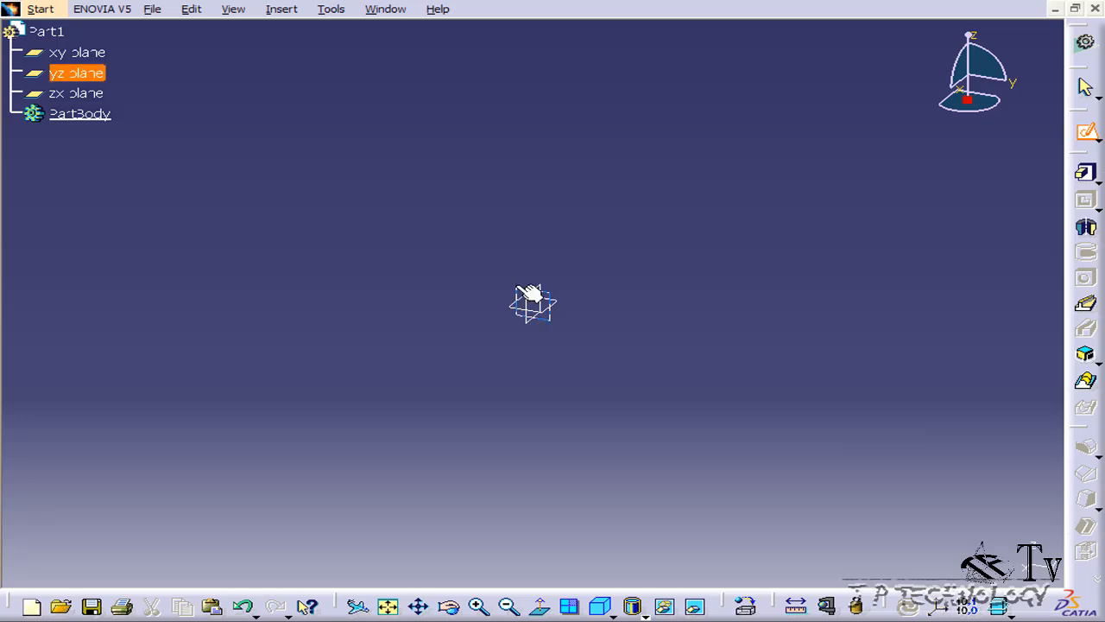
- Open a new sketch on the yz plane
click(525, 296)
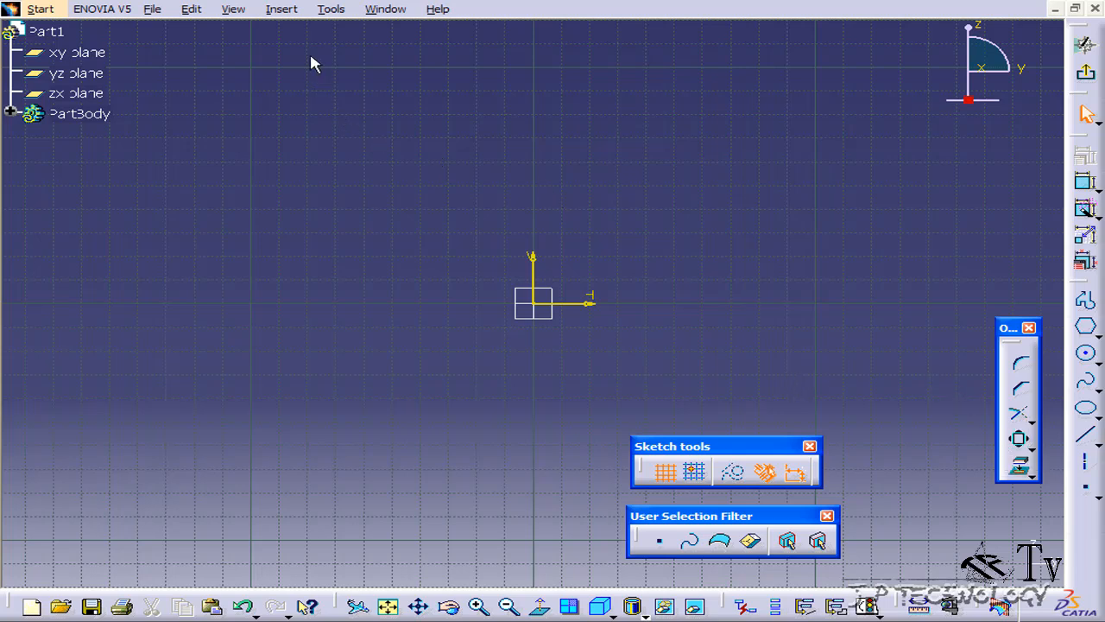
click(283, 12)
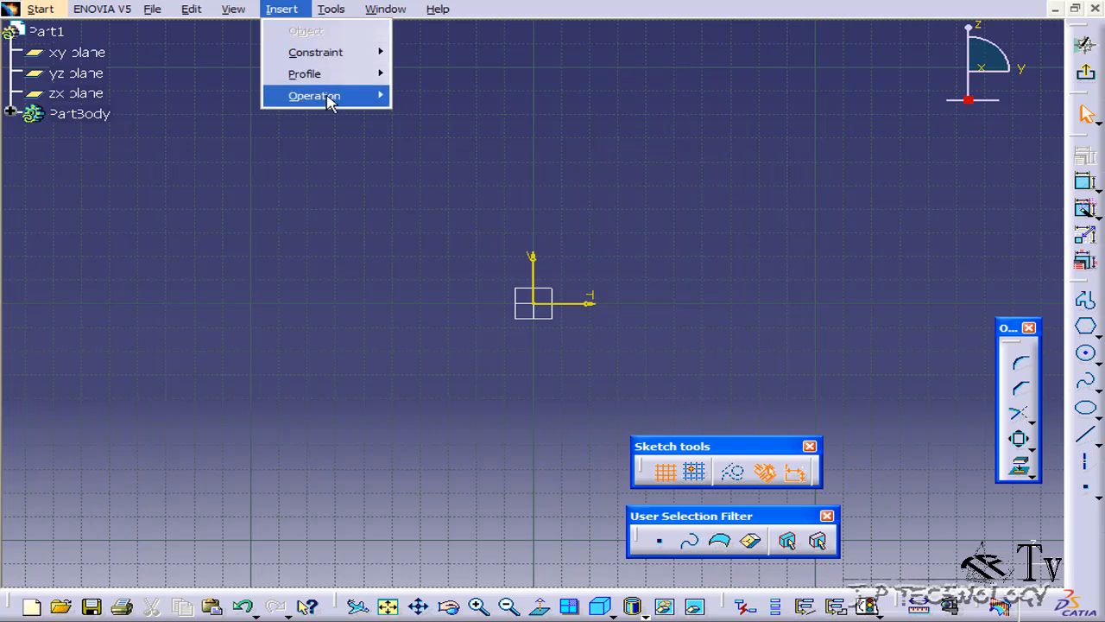
mouse_move(331, 100)
mouse_move(496, 164)
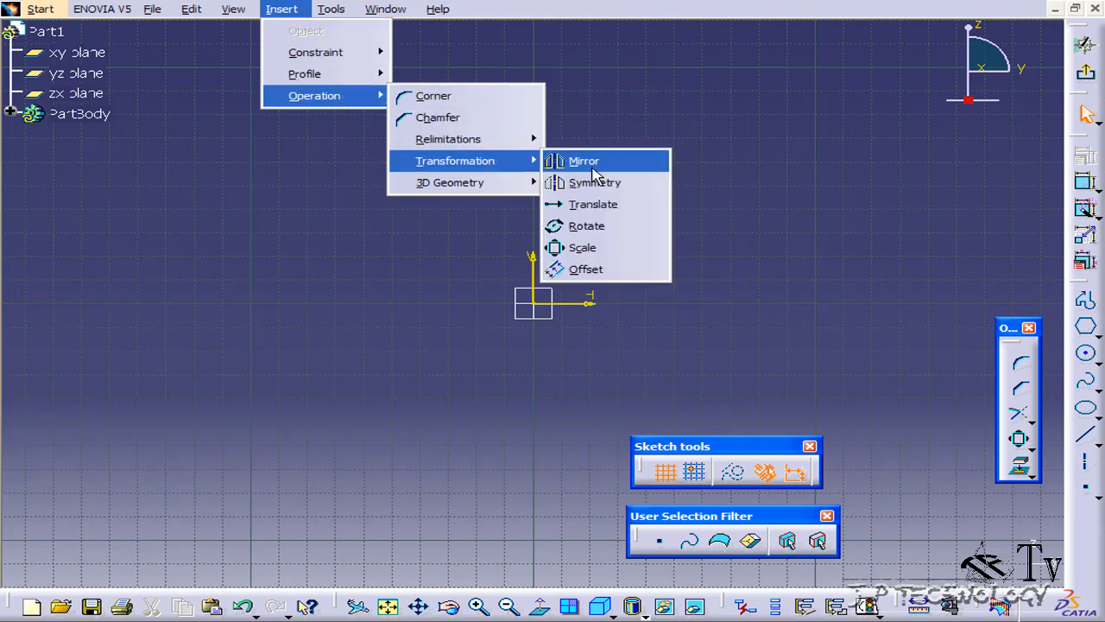
click(610, 249)
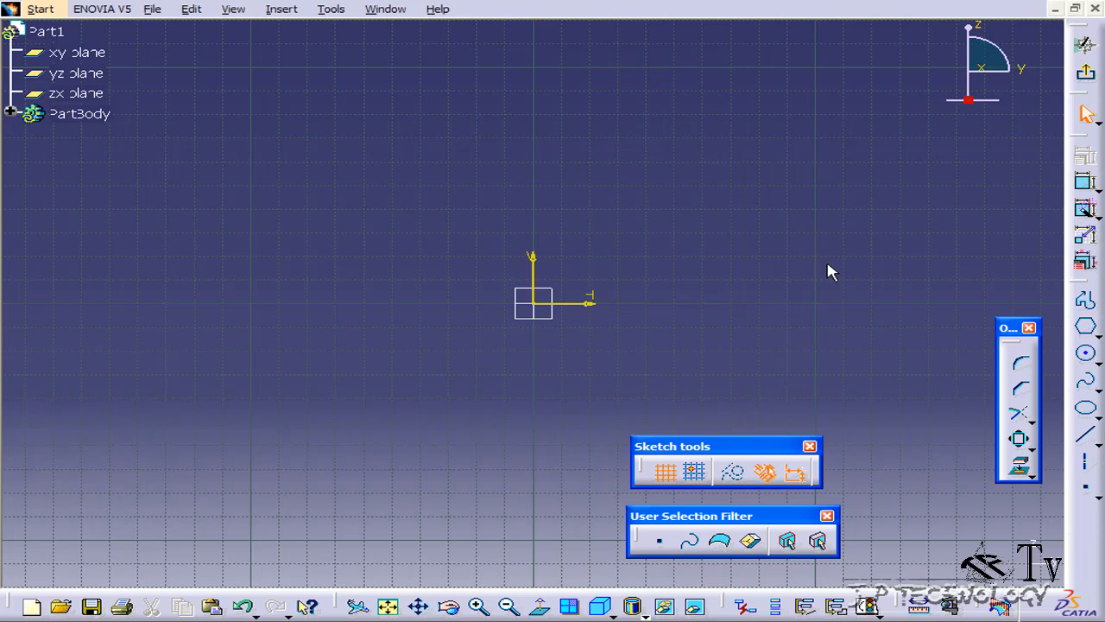
- Sketch a closed profile of five straight lines and one large tangent arc, starting and ending at the origin
click(1087, 304)
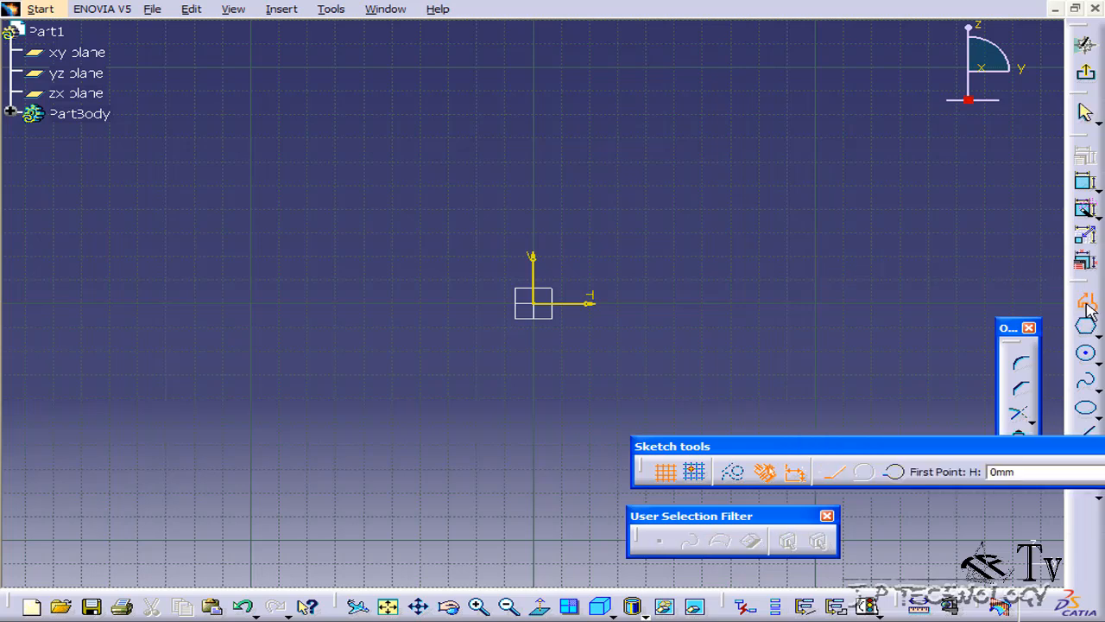
click(534, 303)
click(668, 218)
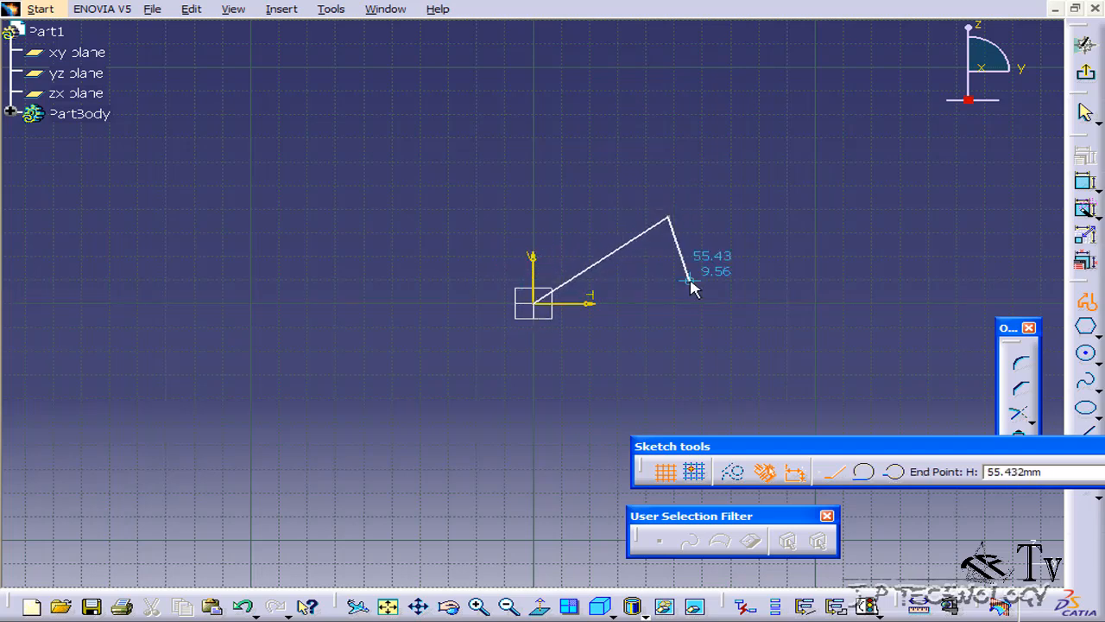
click(731, 400)
click(280, 466)
click(134, 359)
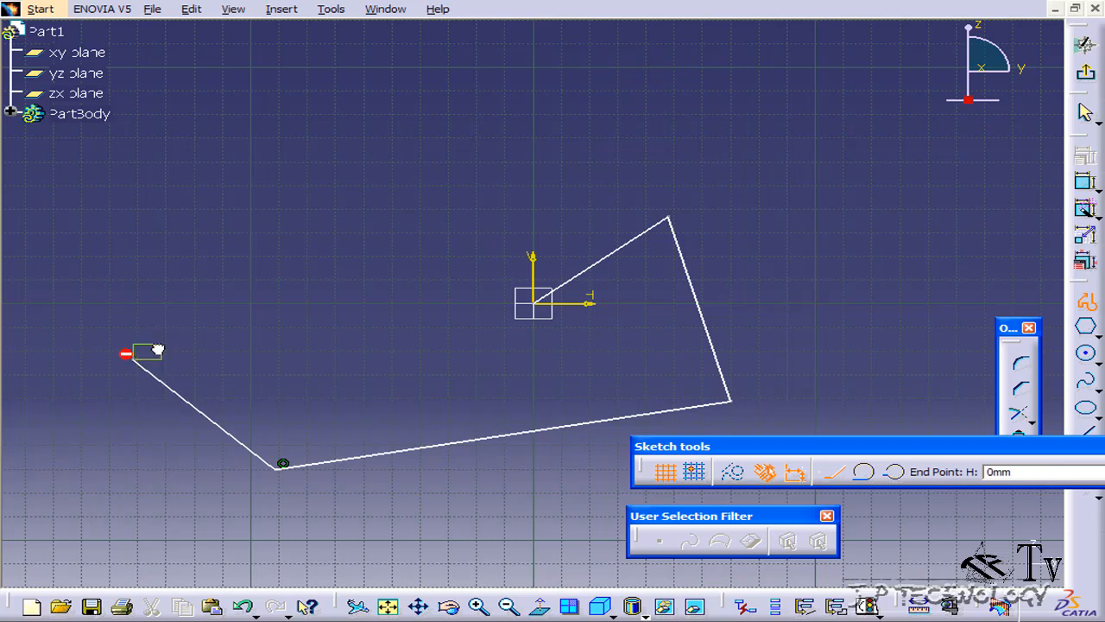
click(378, 224)
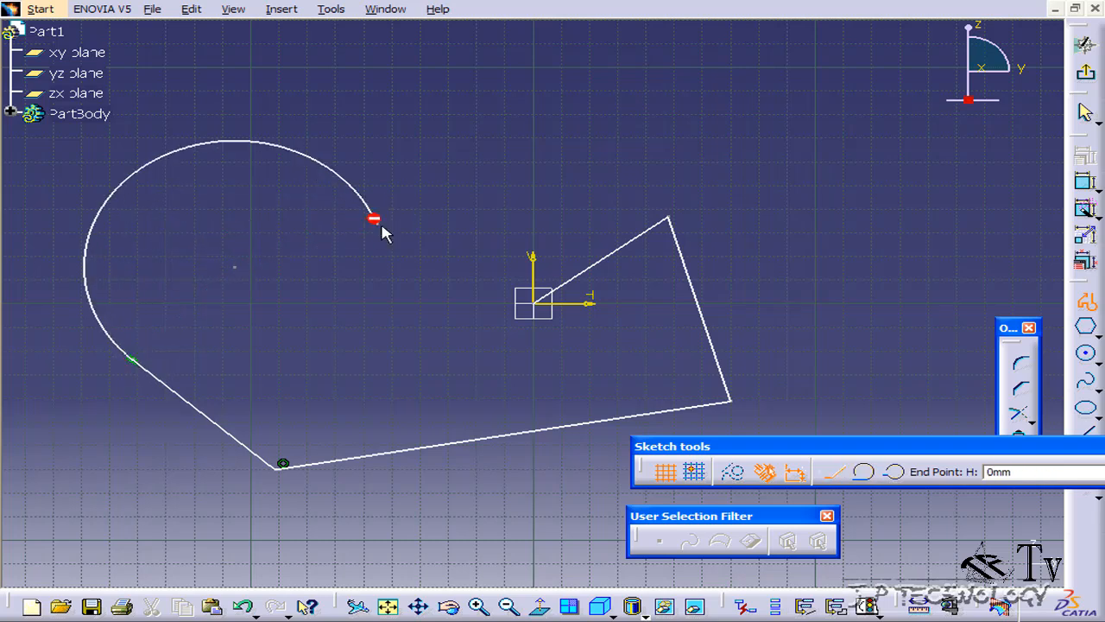
click(535, 302)
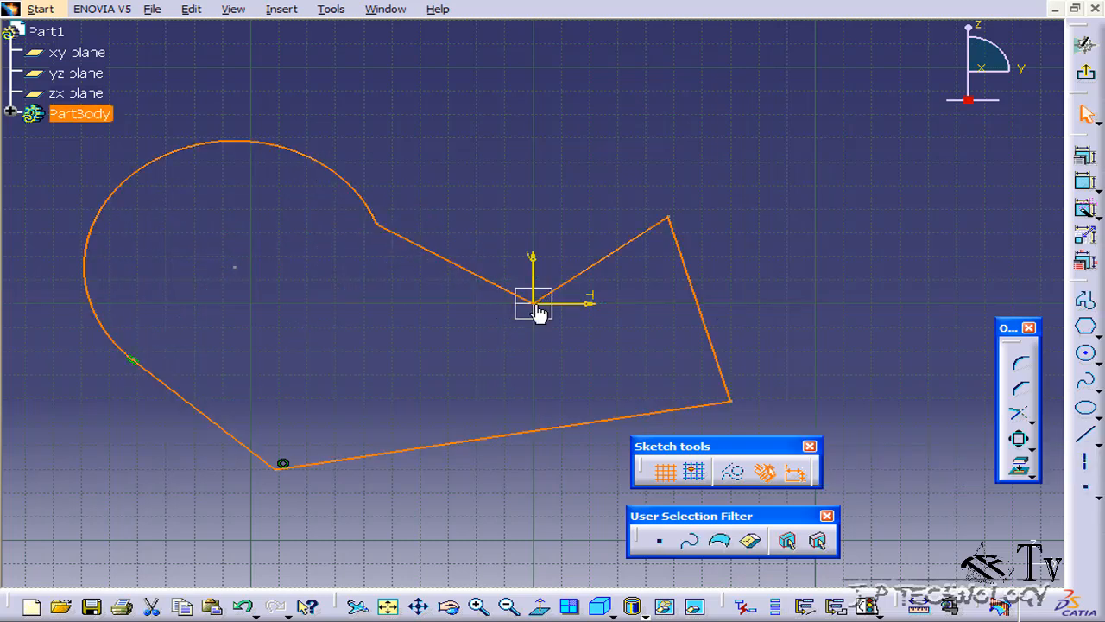
- Scale a duplicate of the profile's arc by 5 about its tangent end point, with Duplicate mode enabled
mouse_move(530, 222)
middle_down()
mouse_move(650, 205)
mouse_move(667, 282)
middle_up()
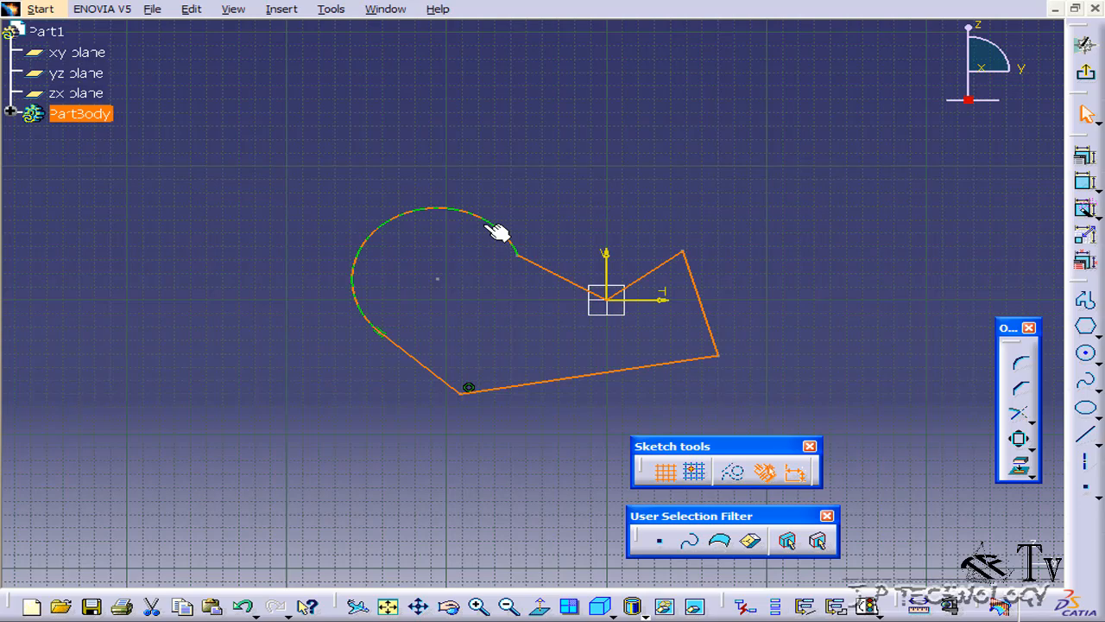
click(796, 328)
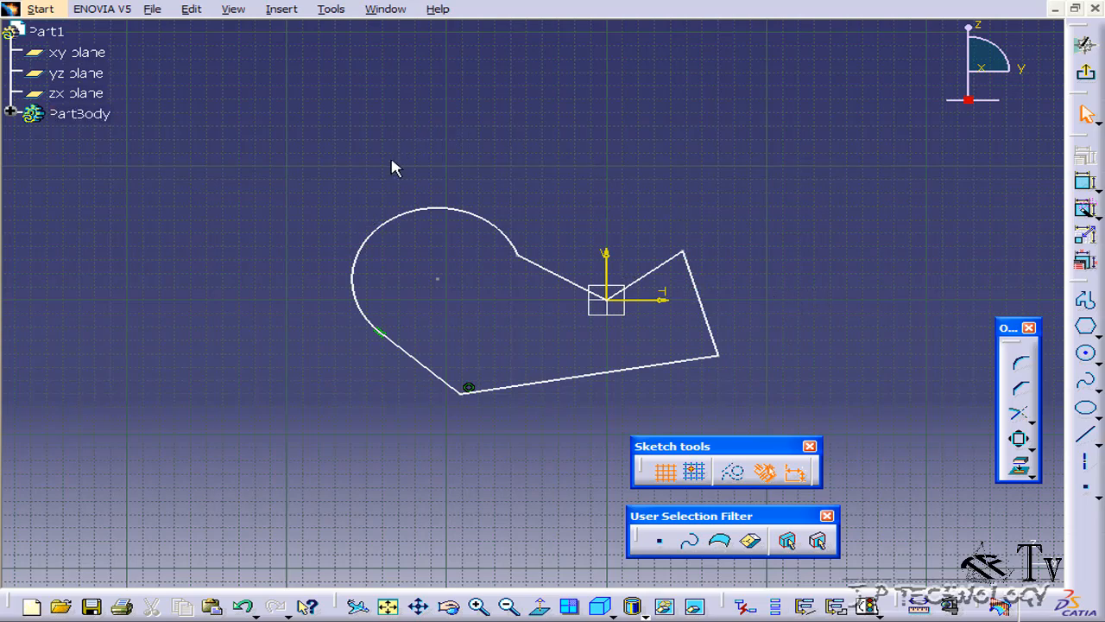
click(402, 215)
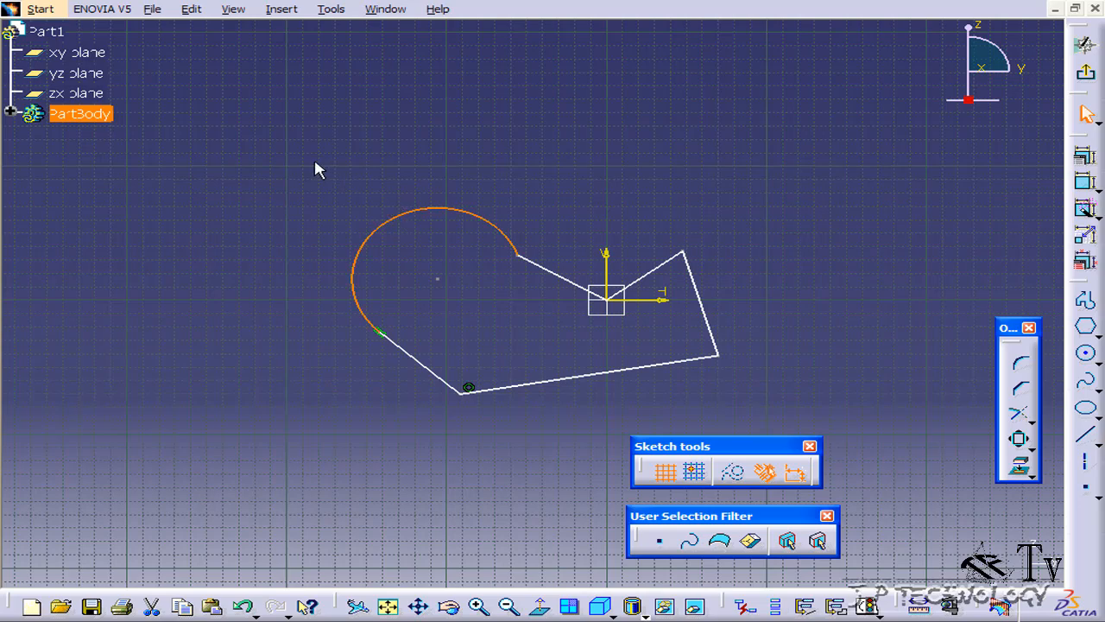
click(1020, 440)
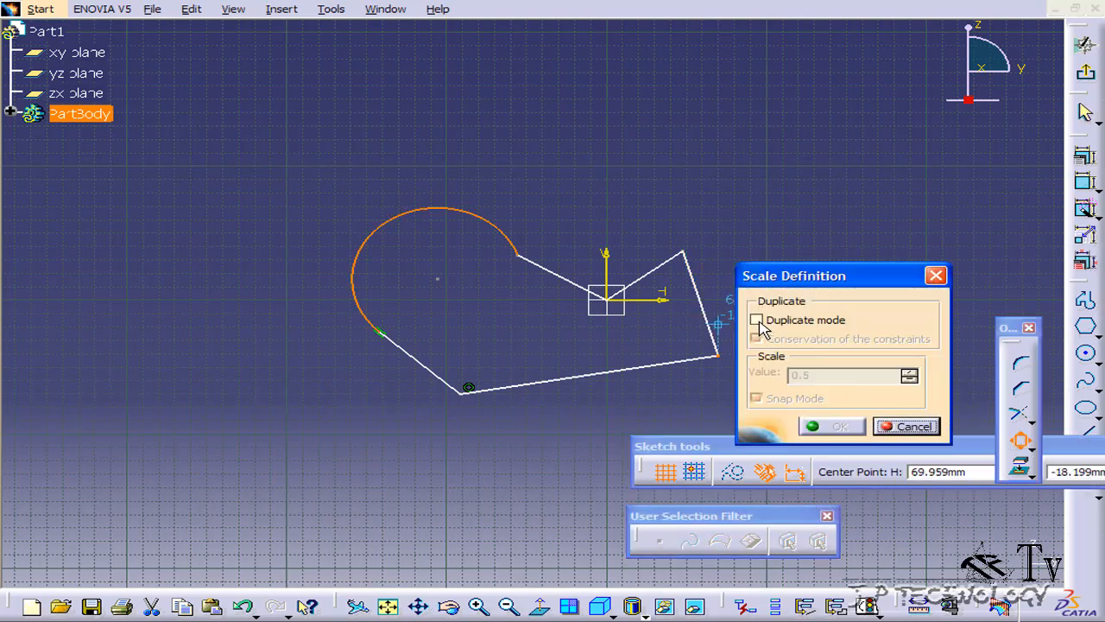
click(757, 320)
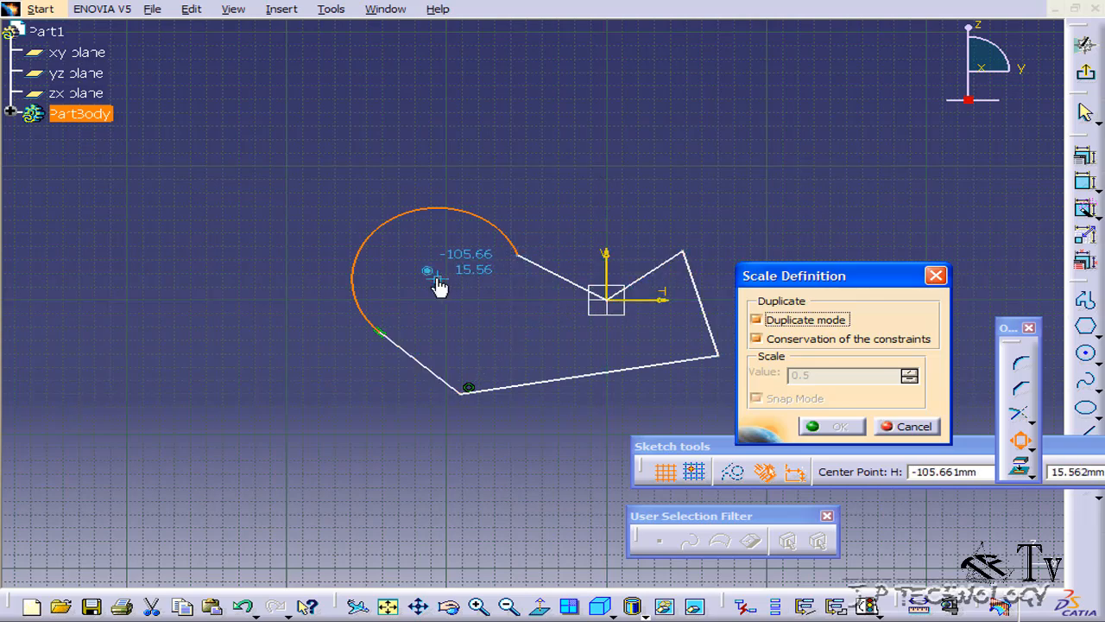
click(377, 332)
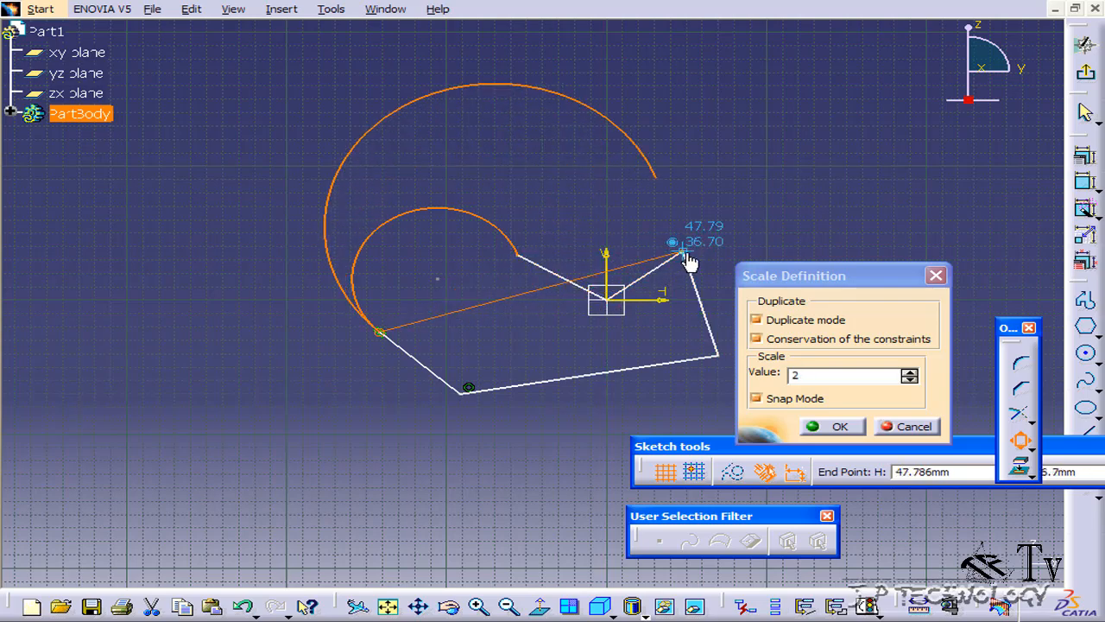
drag(824, 374, 784, 375)
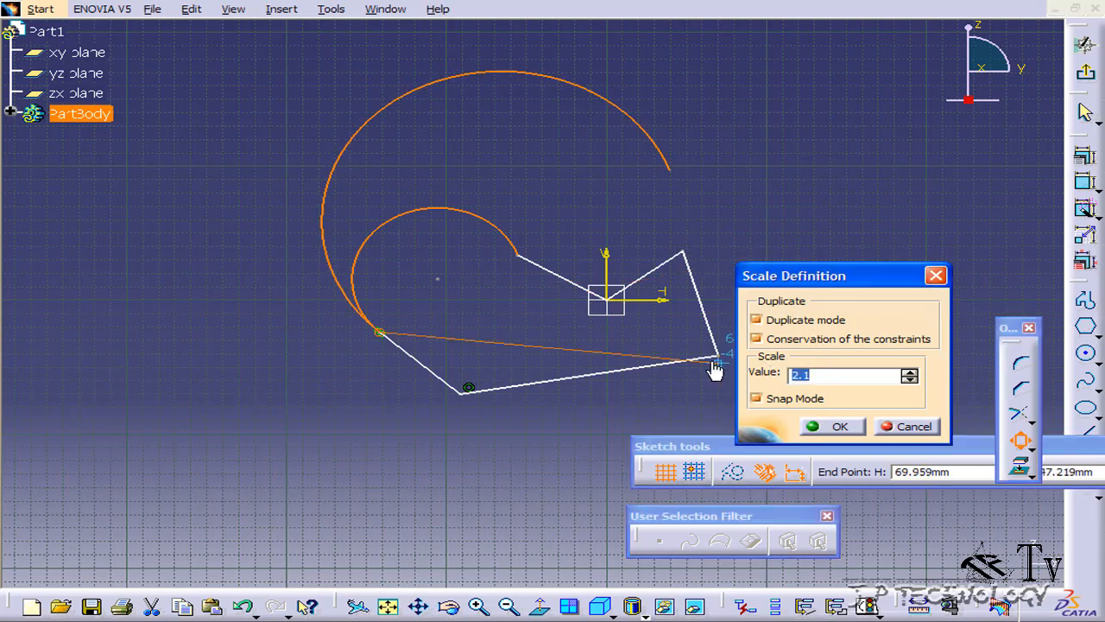
text(5)
key(Return)
middle_drag(599, 208, 591, 304)
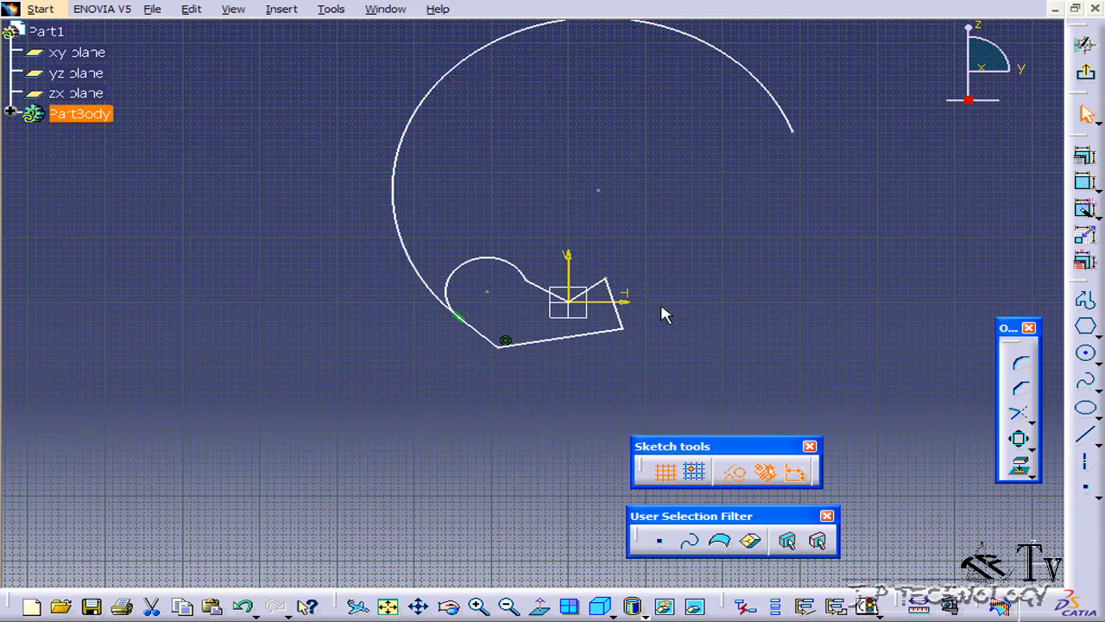
- Undo the scaled copy of the arc and clear the selection
key(ctrl+z)
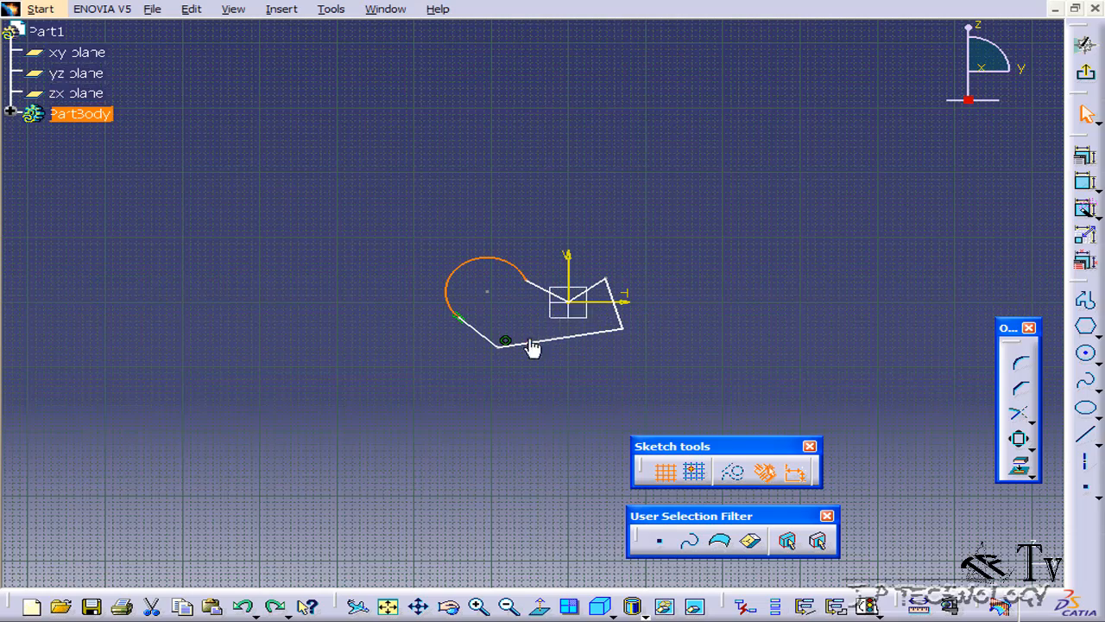
mouse_move(521, 346)
middle_down()
mouse_move(546, 200)
mouse_move(595, 217)
middle_up()
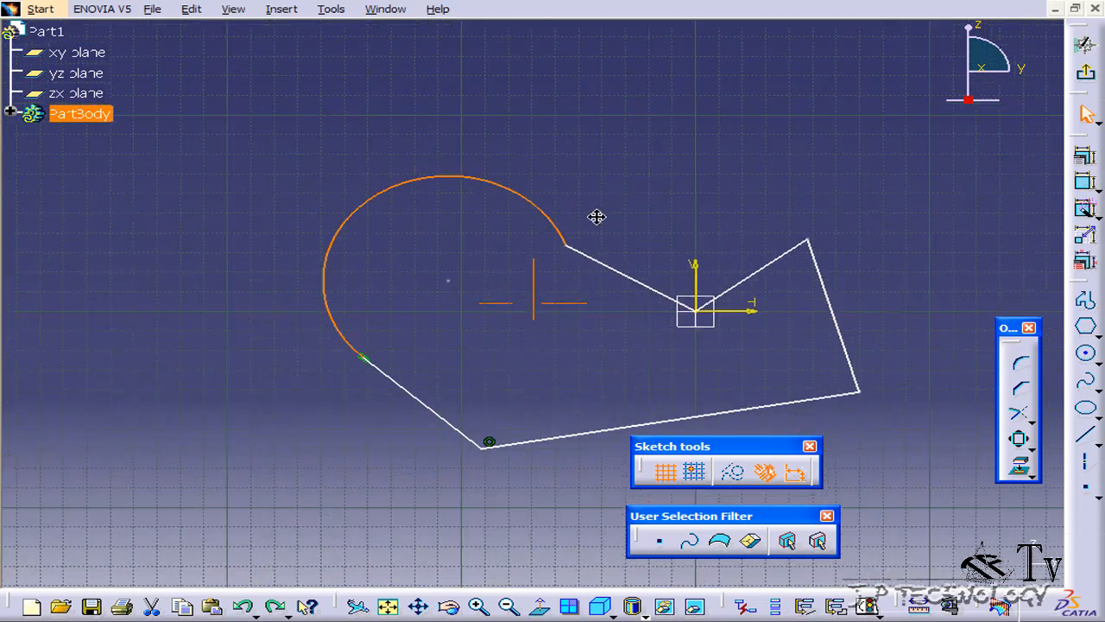
click(636, 242)
- Scale a duplicate of the whole profile by 0.5 about the corner where the long base line meets the line leading to the arc
mouse_move(261, 132)
mouse_down()
mouse_move(476, 230)
mouse_move(948, 498)
mouse_up()
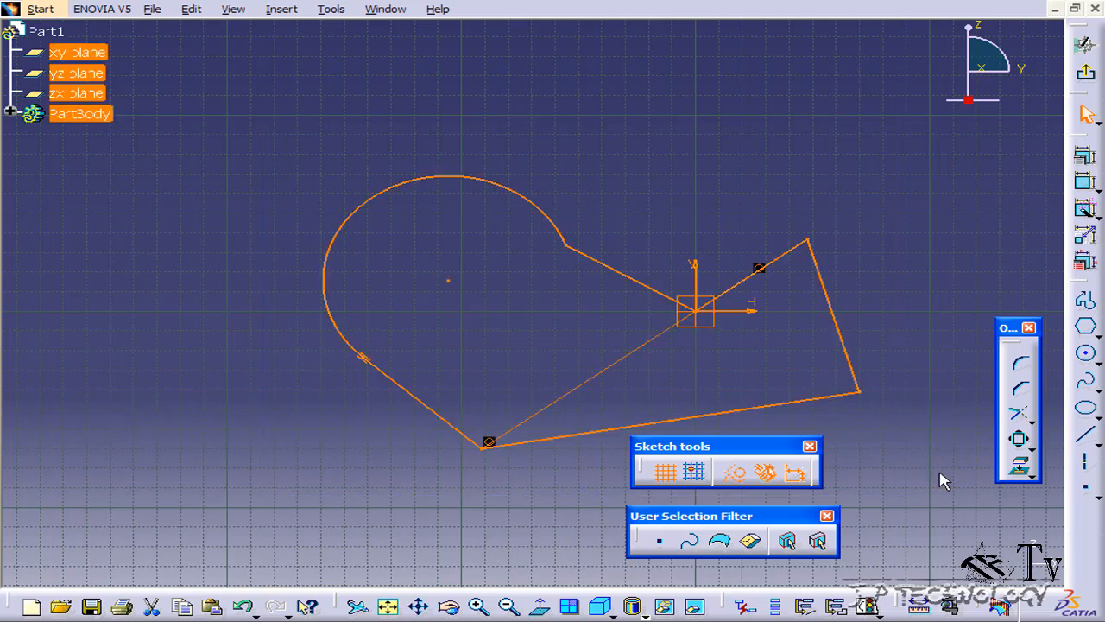
click(1019, 441)
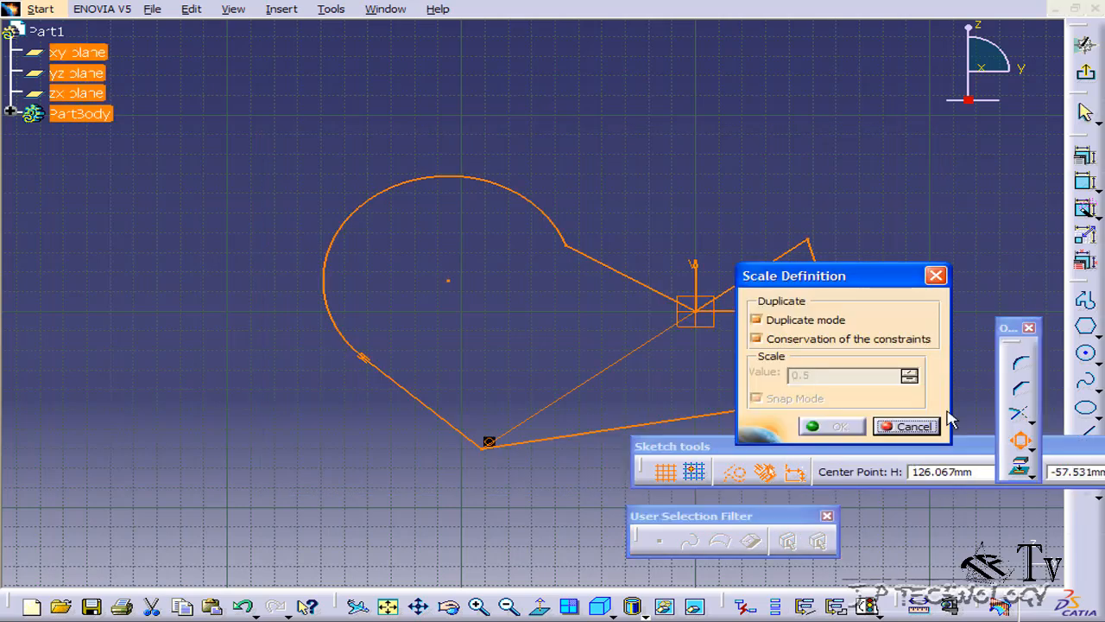
click(485, 451)
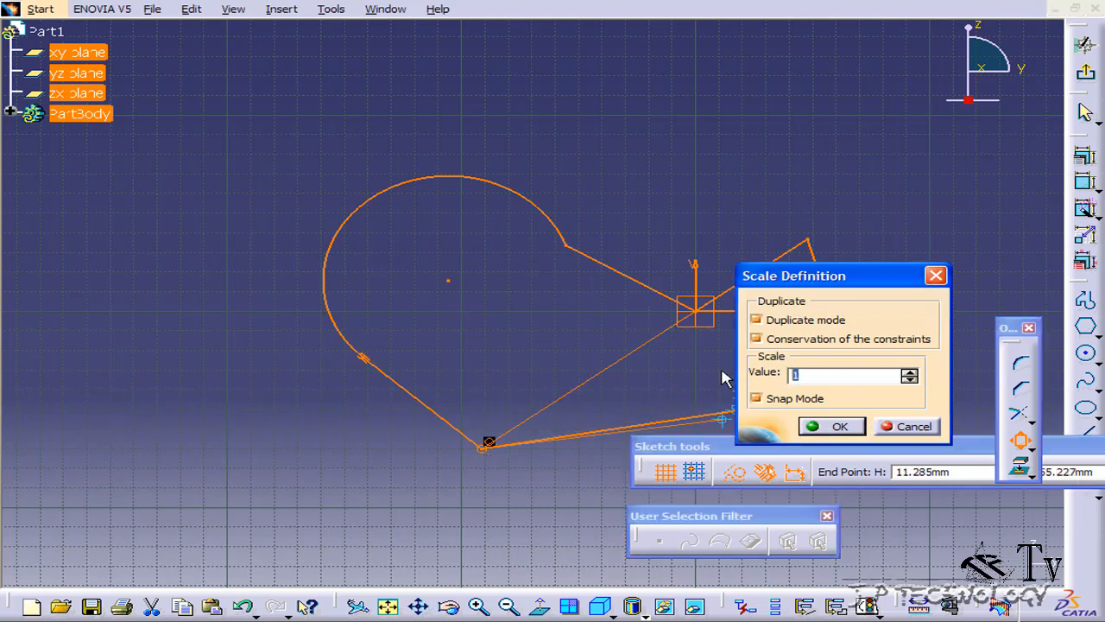
text(0.5)
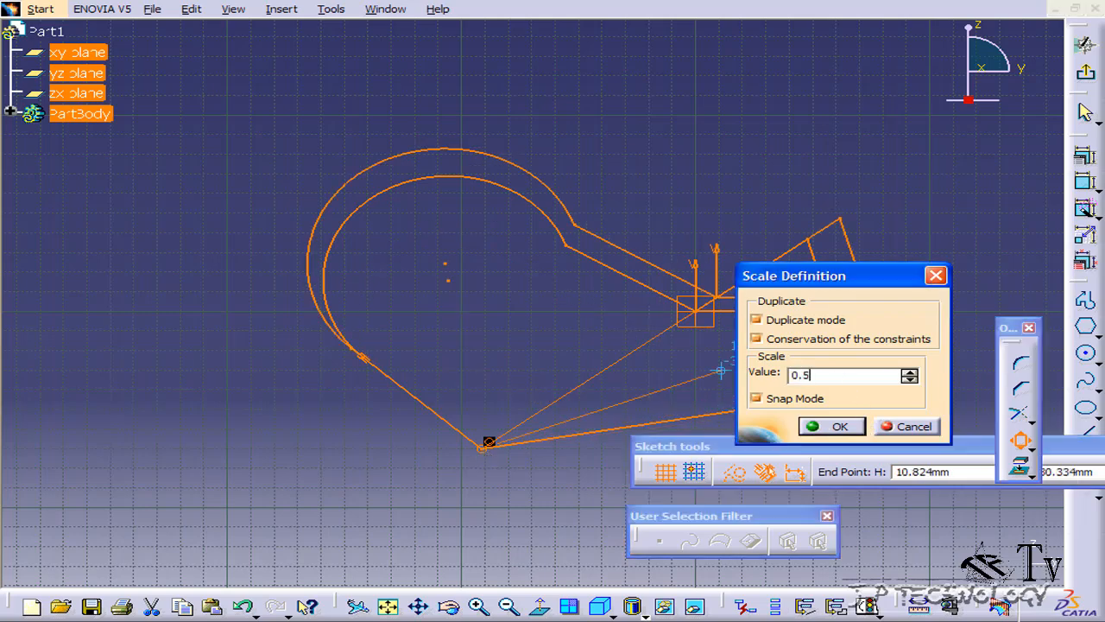
key(Return)
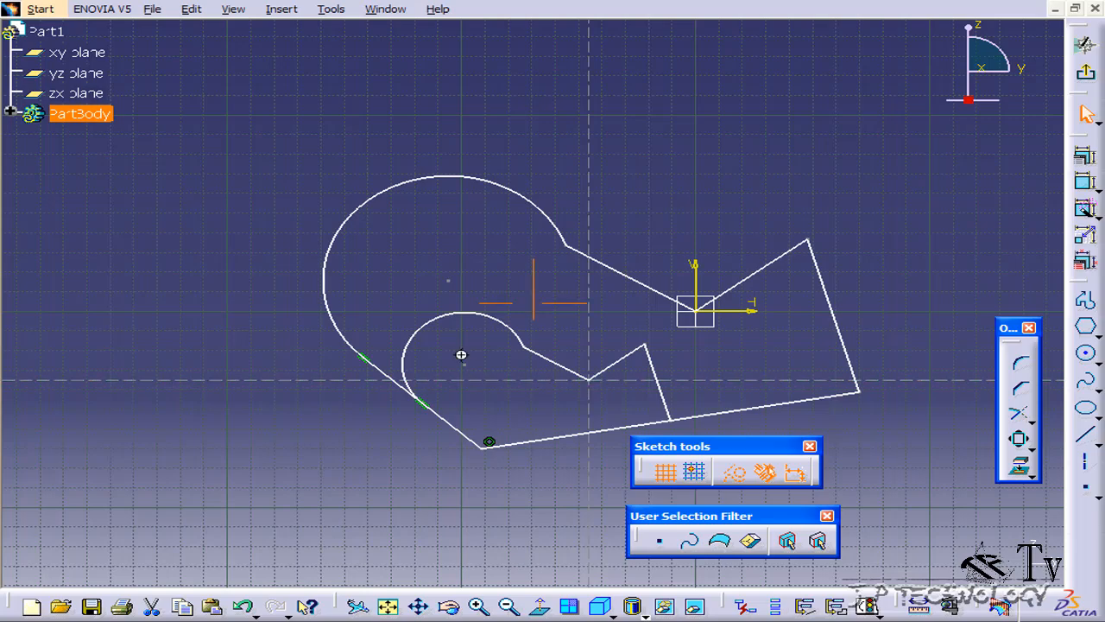
- Undo the half-size copy of the profile
mouse_move(461, 354)
middle_down()
mouse_move(404, 271)
mouse_move(475, 387)
mouse_move(447, 300)
mouse_move(431, 288)
middle_up()
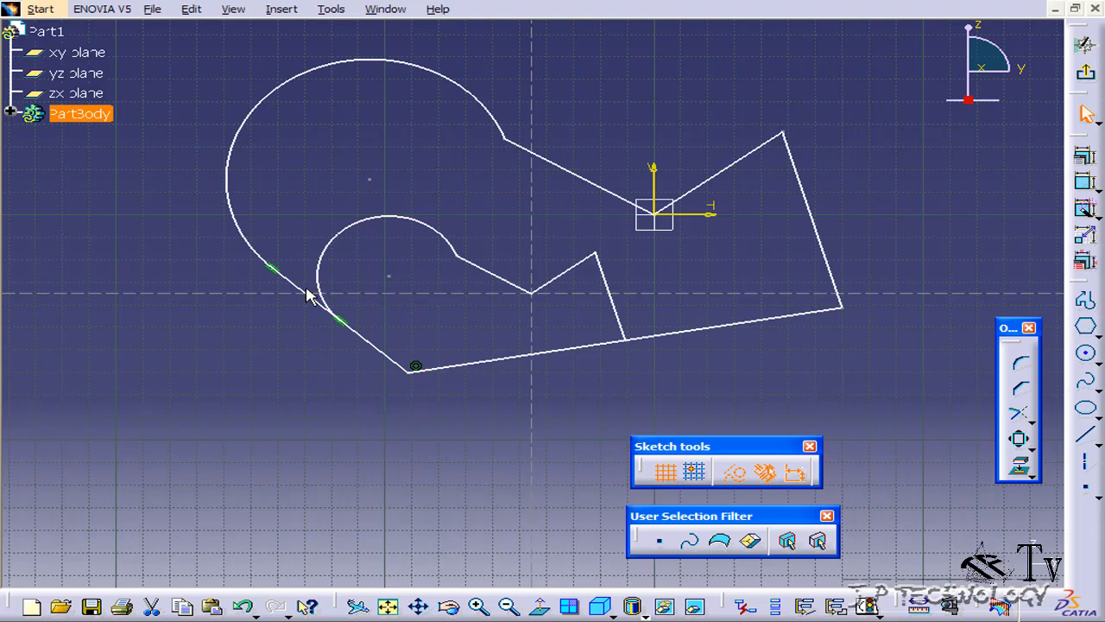
key(ctrl+z)
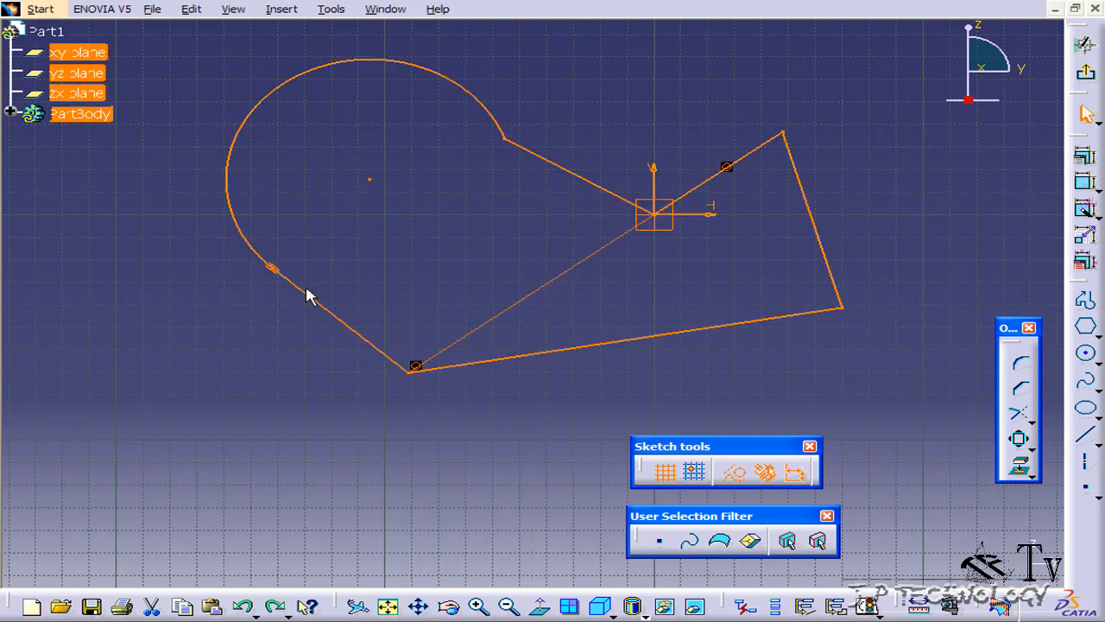
- Scale a duplicate of the whole selected profile by 5 about the corner where the long base line meets the line leading to the arc
click(1020, 438)
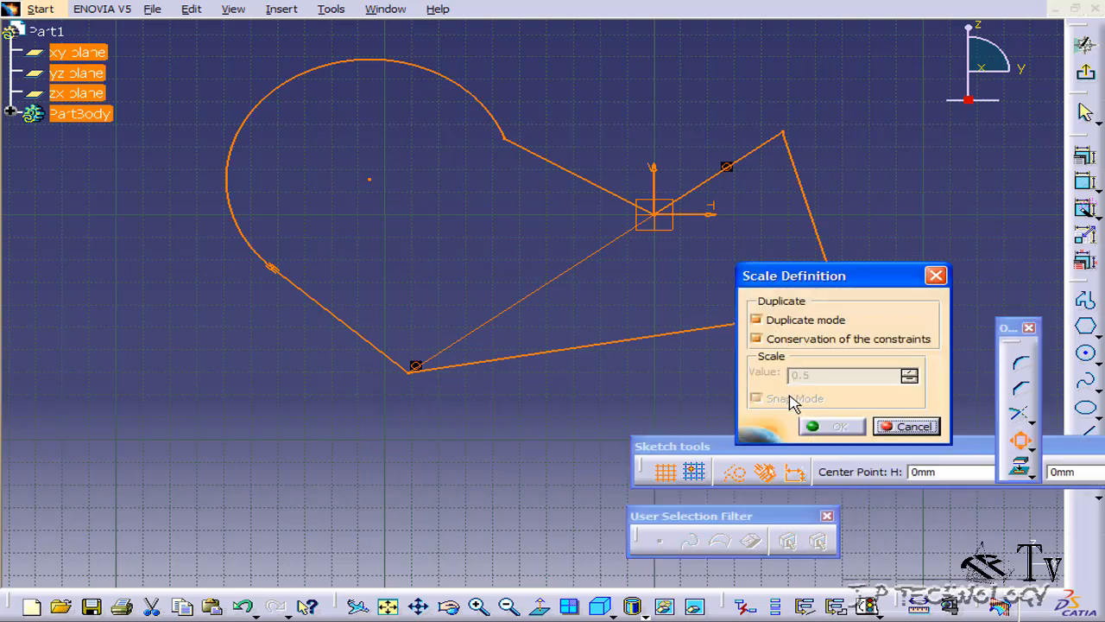
click(411, 371)
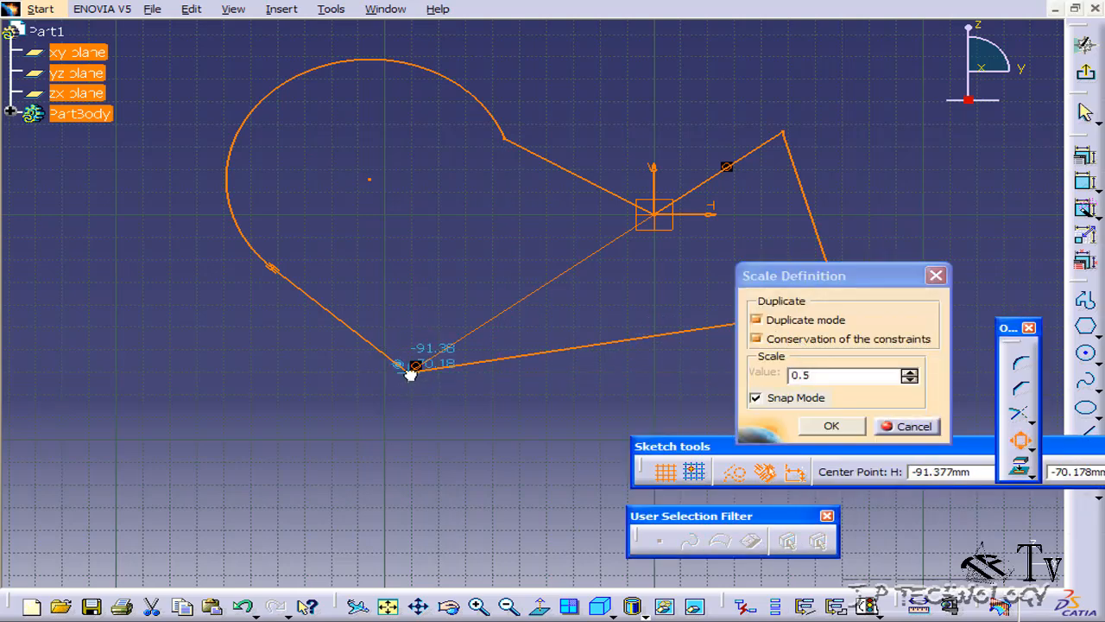
drag(841, 377, 600, 376)
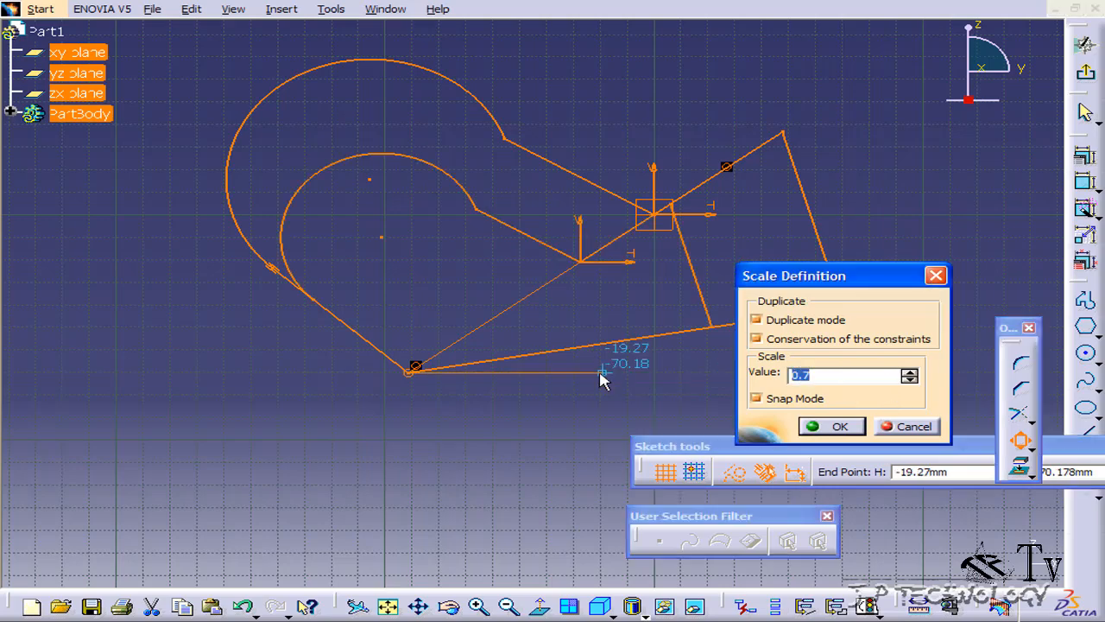
text(5)
key(Return)
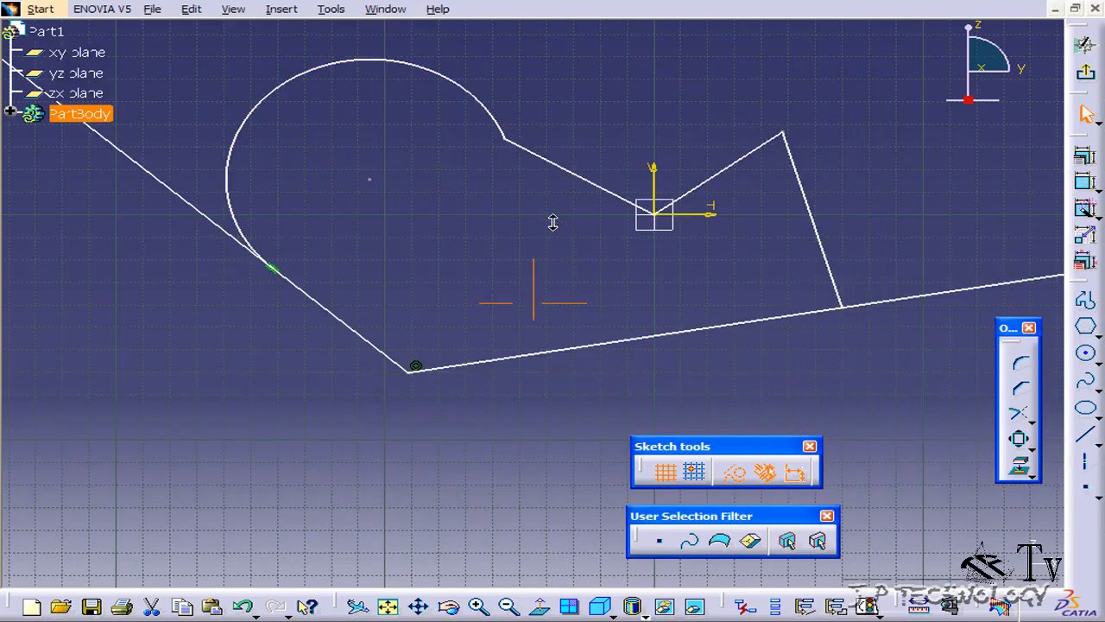
mouse_move(553, 223)
middle_down()
mouse_move(558, 477)
mouse_move(575, 357)
mouse_move(484, 402)
mouse_move(486, 341)
mouse_move(544, 375)
middle_up()
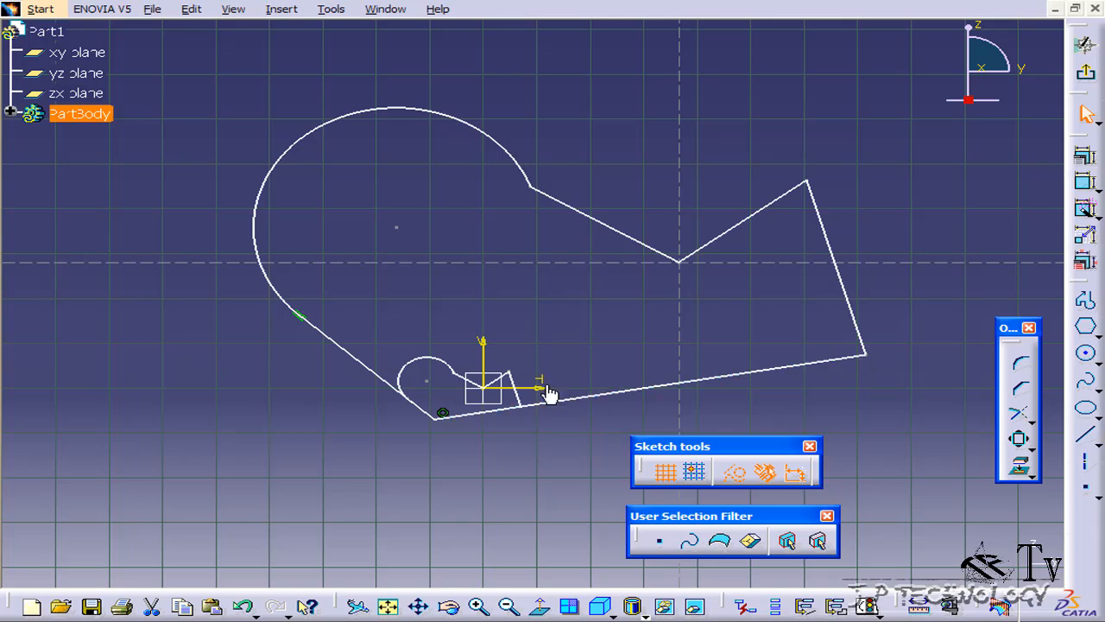
mouse_move(552, 392)
middle_down()
mouse_move(530, 348)
mouse_move(529, 380)
middle_up()
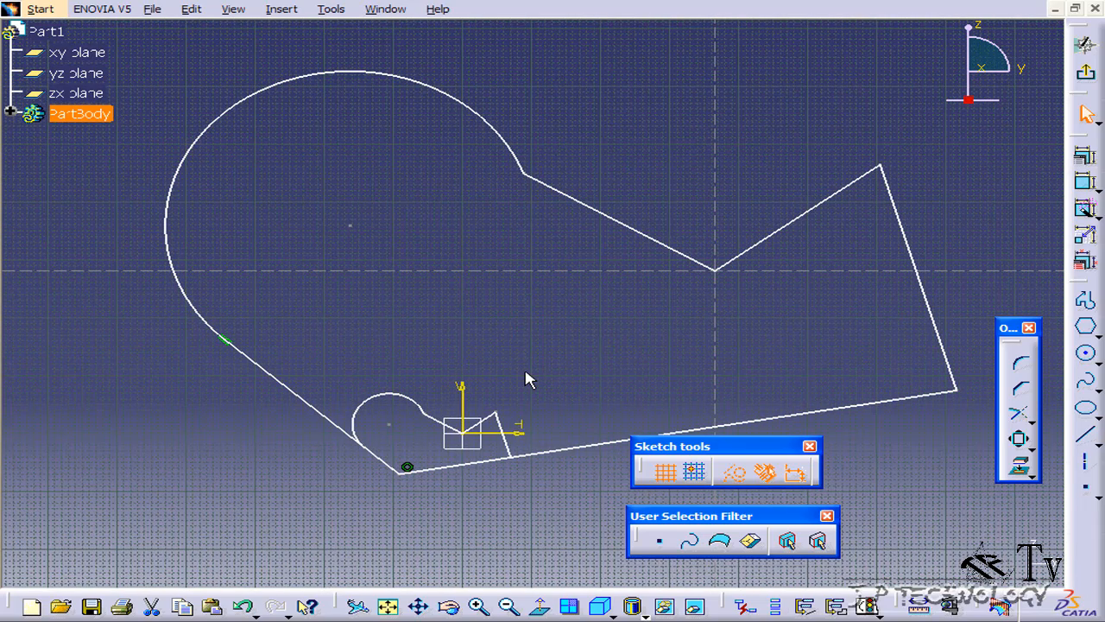